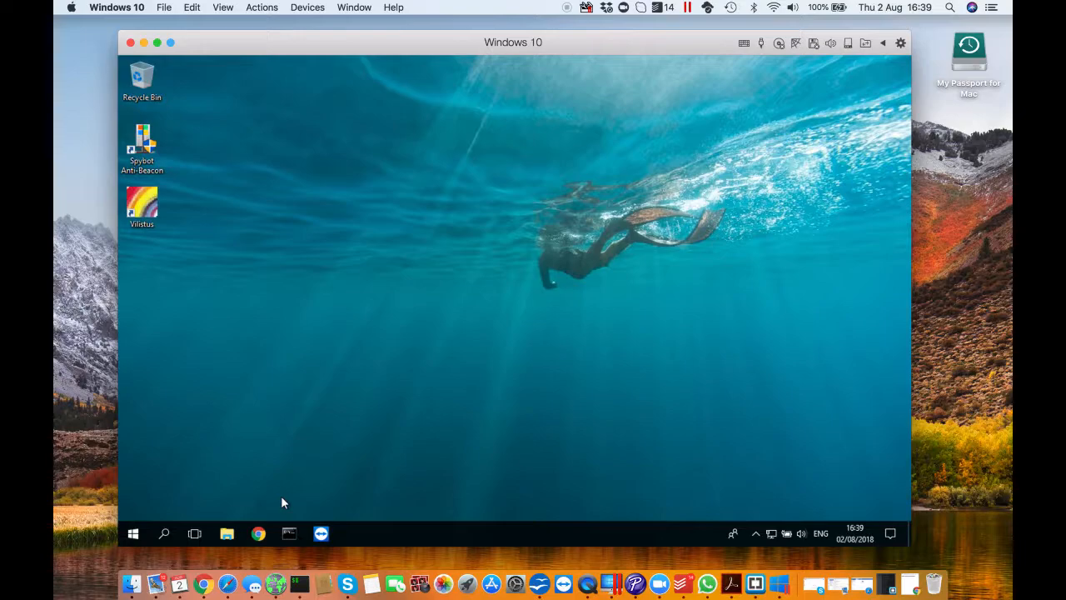
left_click(259, 533)
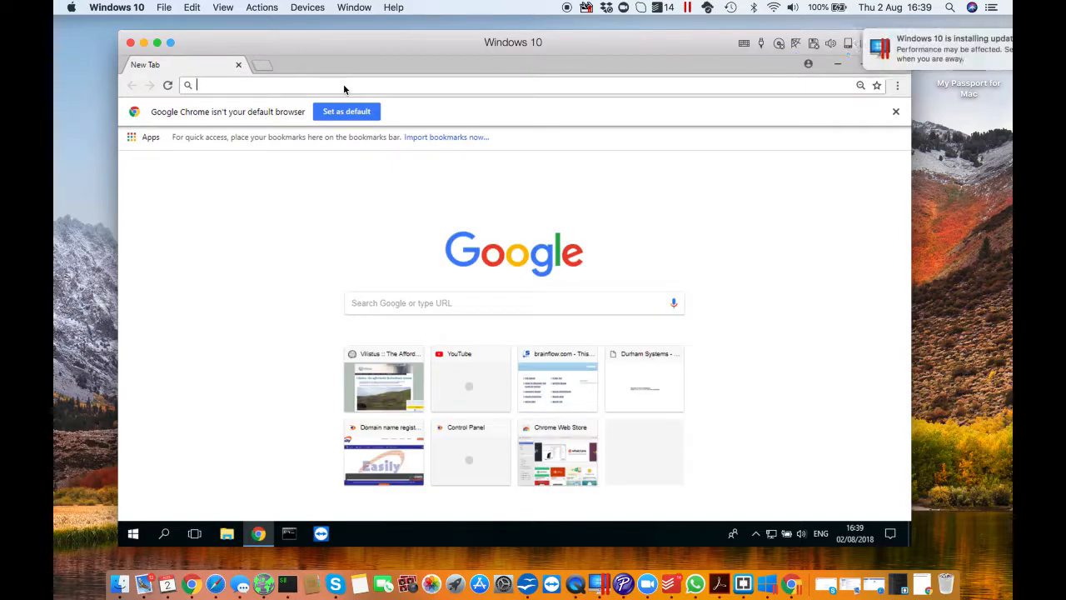
type("www.vi")
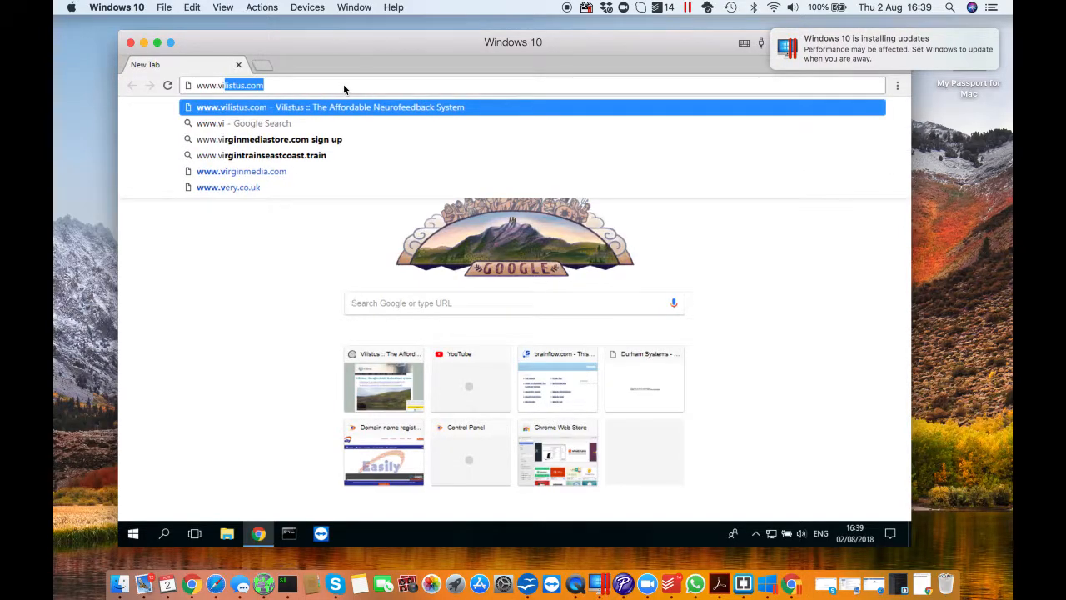
key("Return")
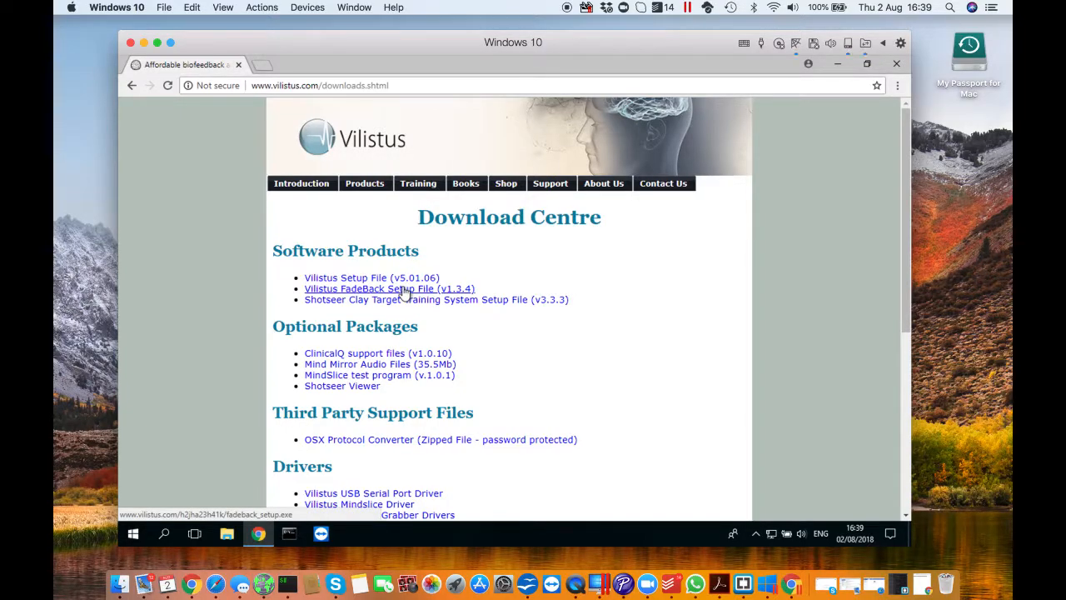
left_click(405, 289)
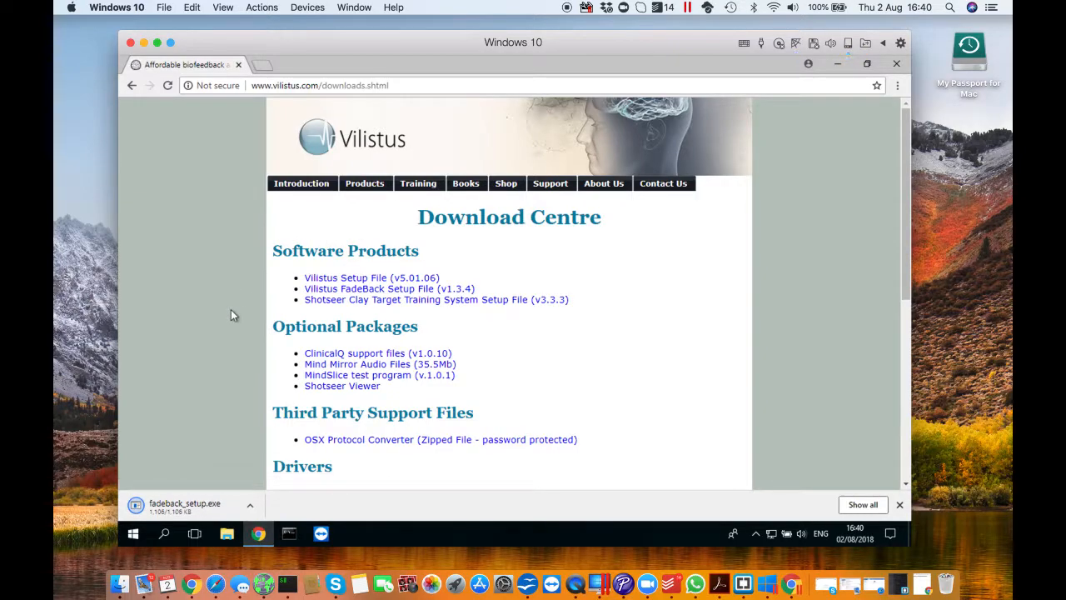
Run the downloaded fadeback_setup.exe, allow it to make changes to the device, and proceed through the opening pages of the setup wizard.
left_click(203, 504)
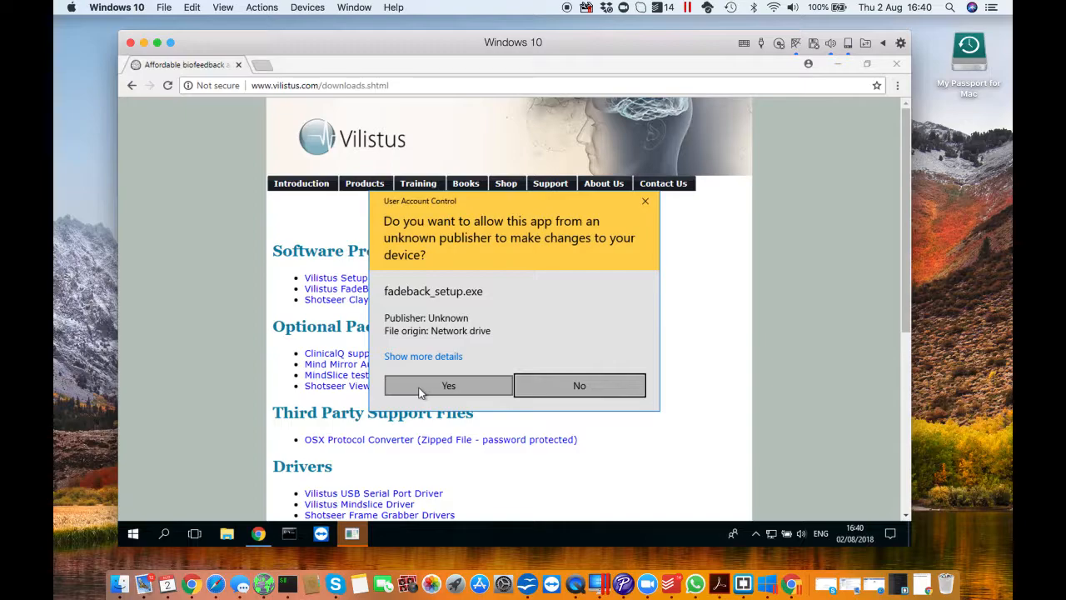
left_click(420, 390)
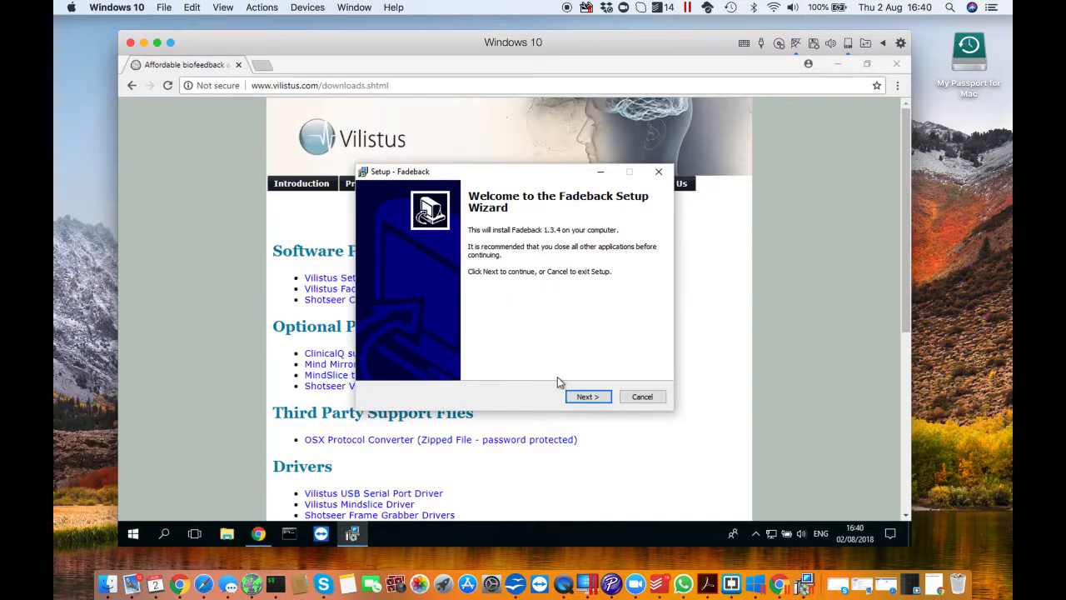
left_click(586, 397)
left_click(429, 358)
left_click(588, 396)
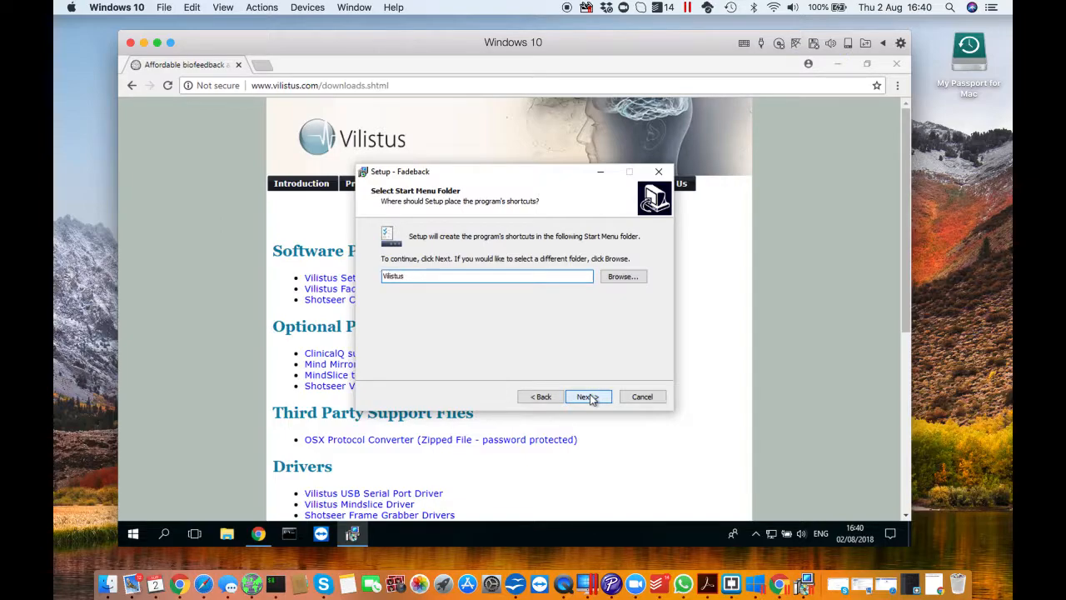
Install Fadeback with its shortcuts in the Vilistus Start Menu folder plus a desktop icon, finish the setup and close the browser.
left_click(588, 397)
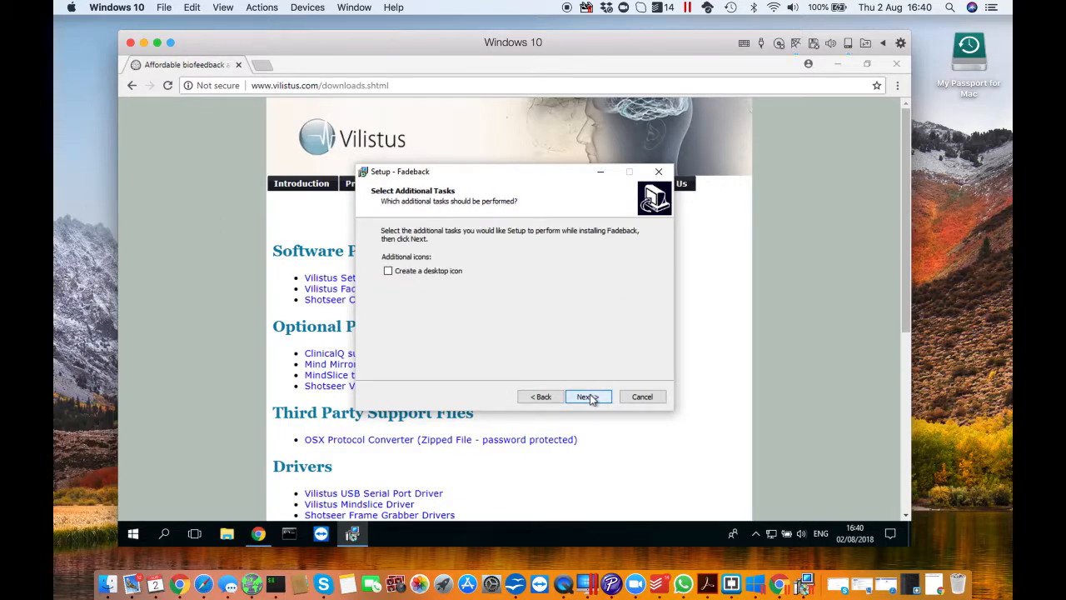
left_click(432, 272)
left_click(594, 401)
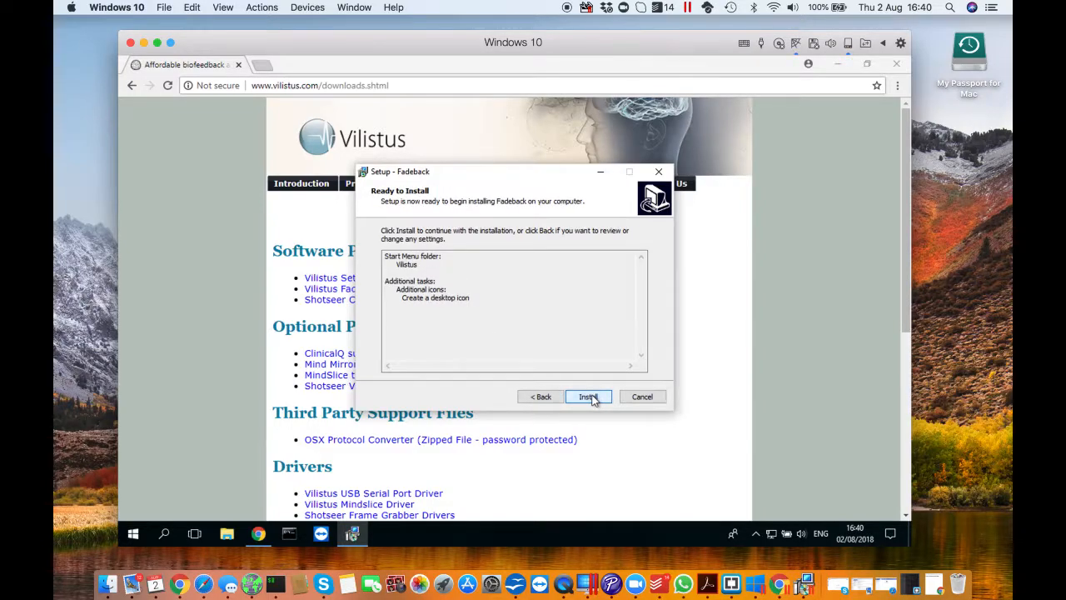
left_click(591, 398)
left_click(588, 397)
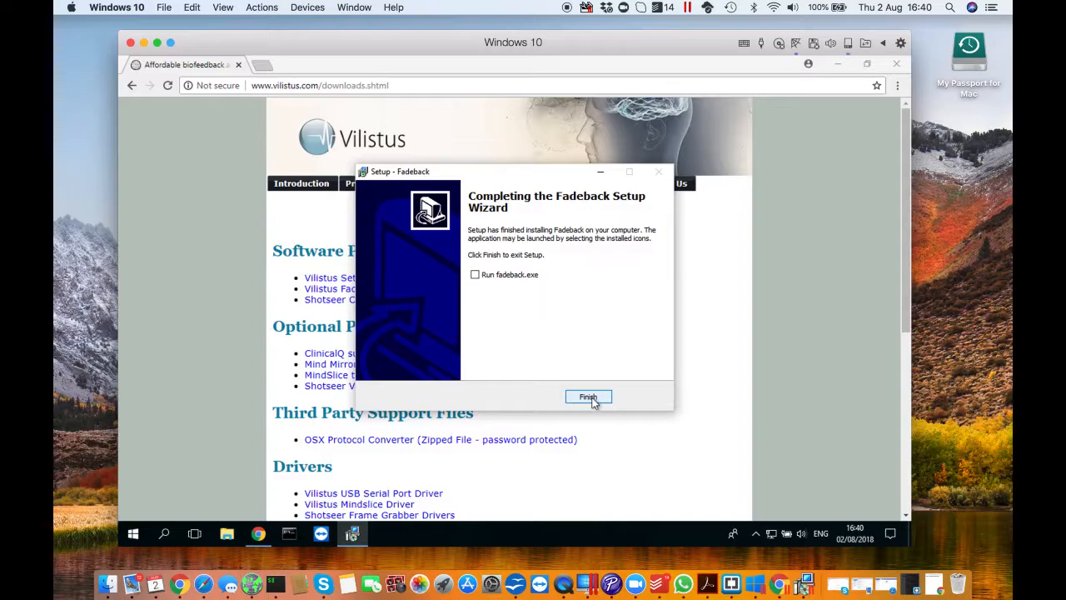
left_click(896, 64)
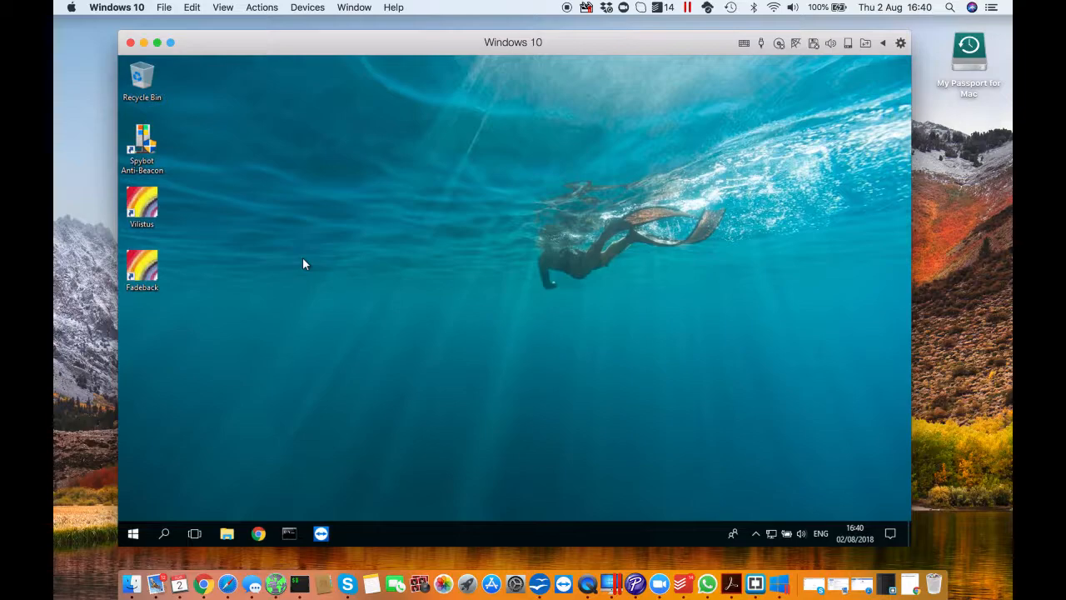
Try to start Fadeback from the desktop and dismiss its message.
double_click(154, 271)
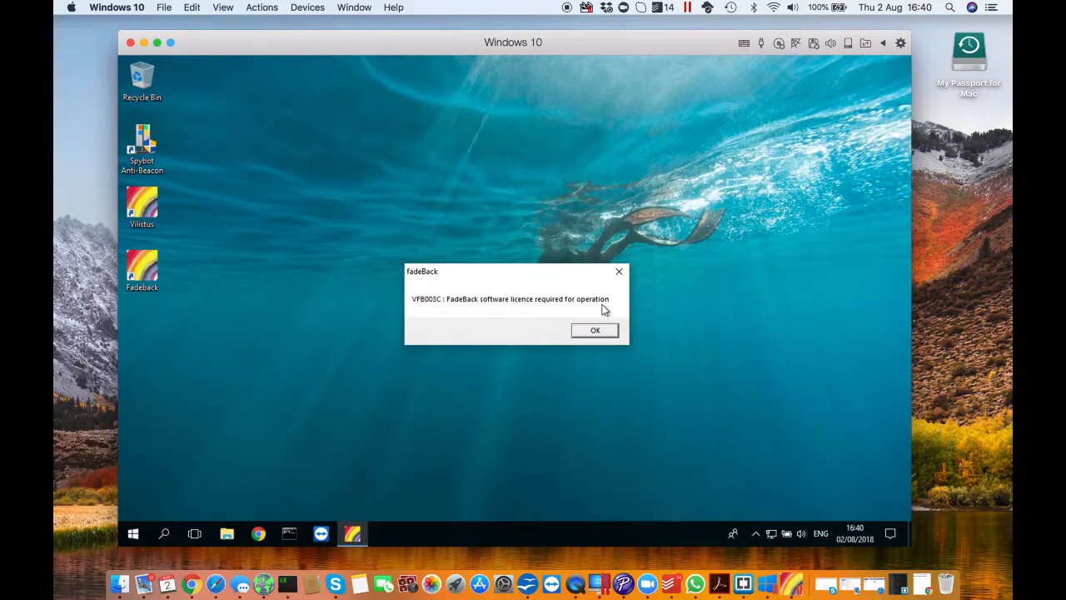
left_click(596, 330)
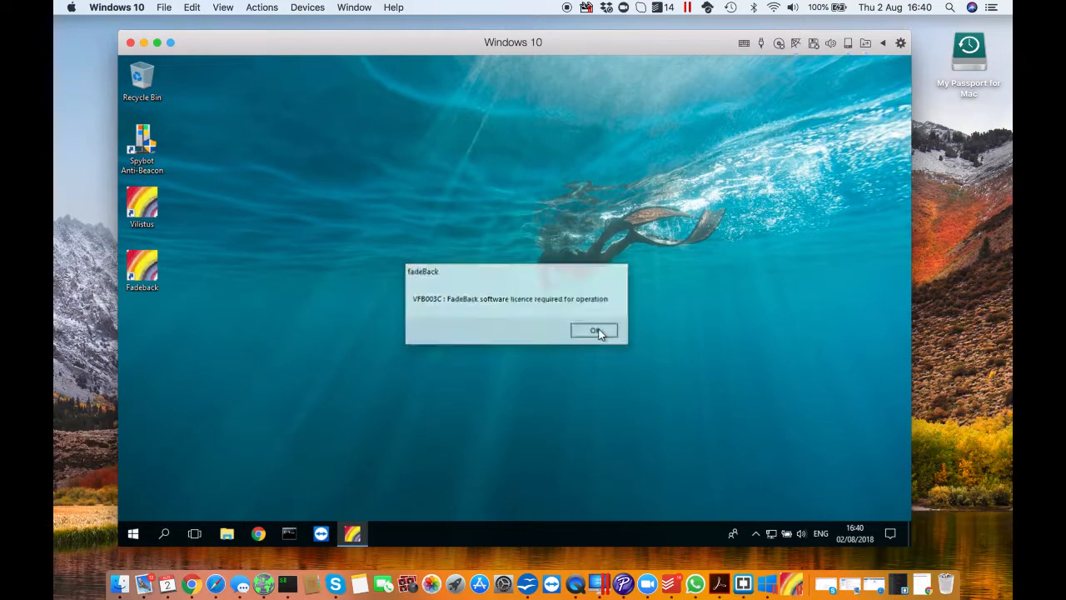
Start Vilistus, register the FadeBack licence by pasting the licence code into the Licence Key Validation dialog, and exit the dialog.
double_click(145, 209)
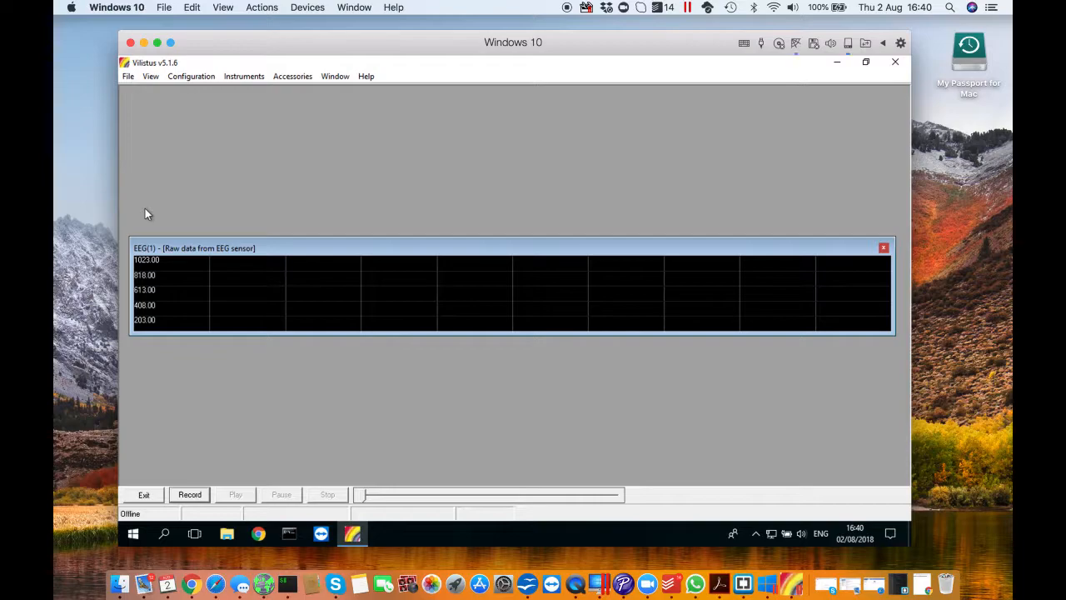
left_click(366, 76)
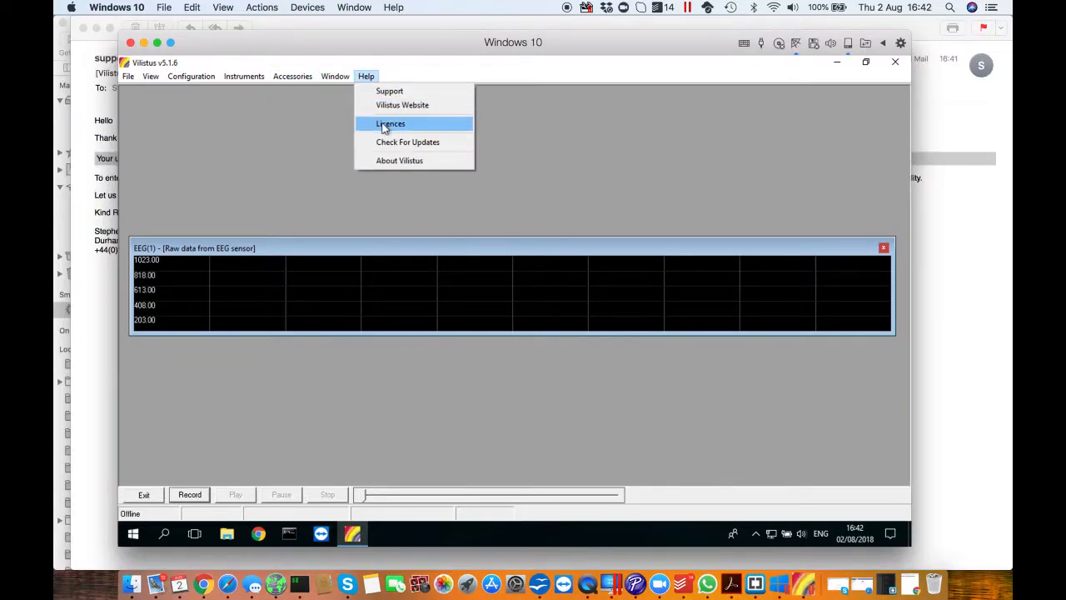
left_click(384, 124)
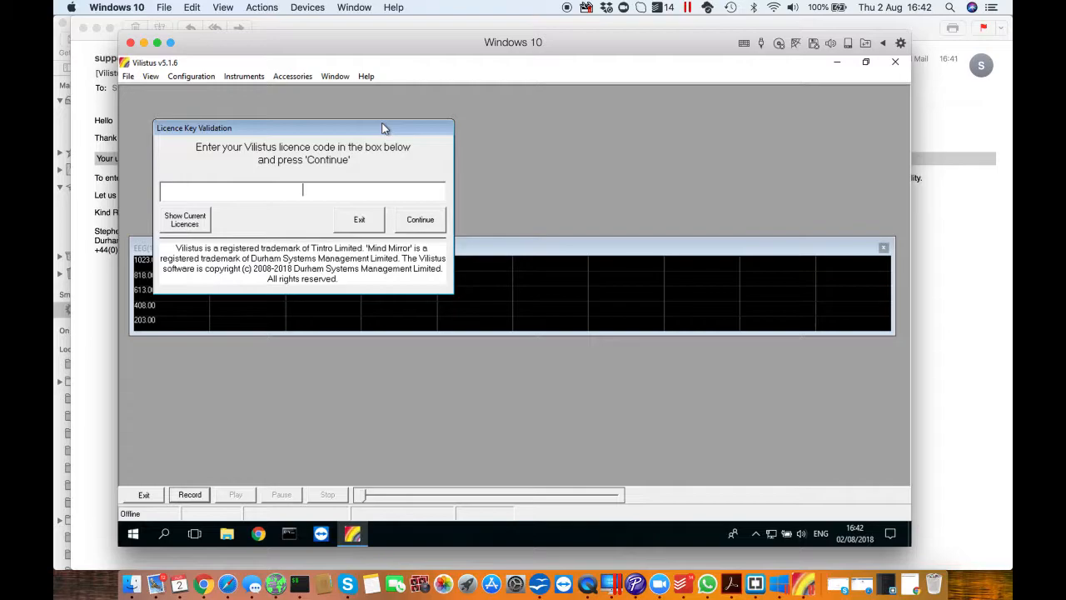
key("ctrl+v")
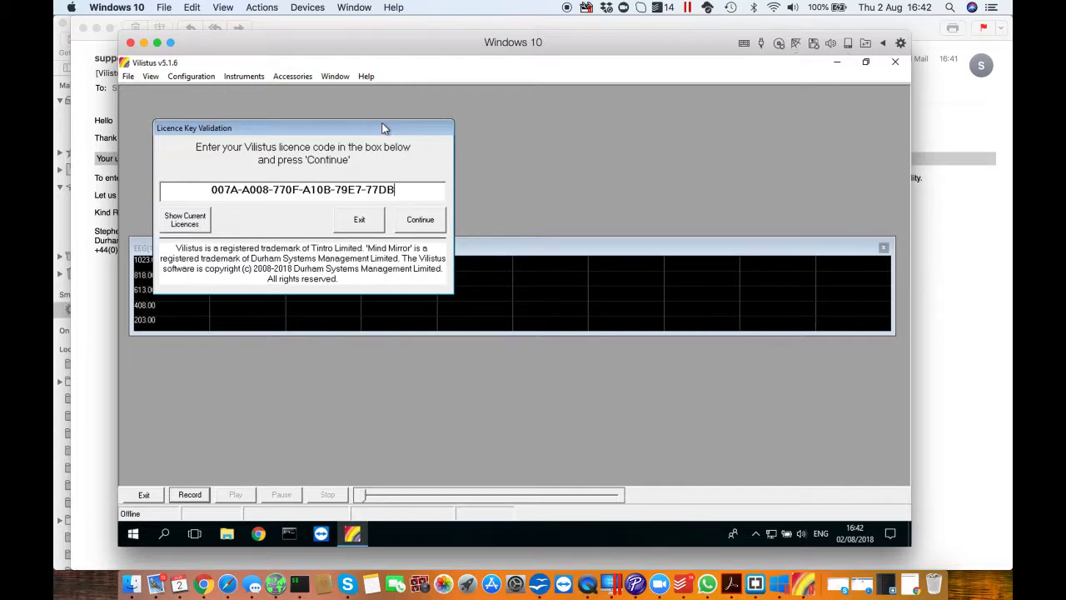
left_click(421, 220)
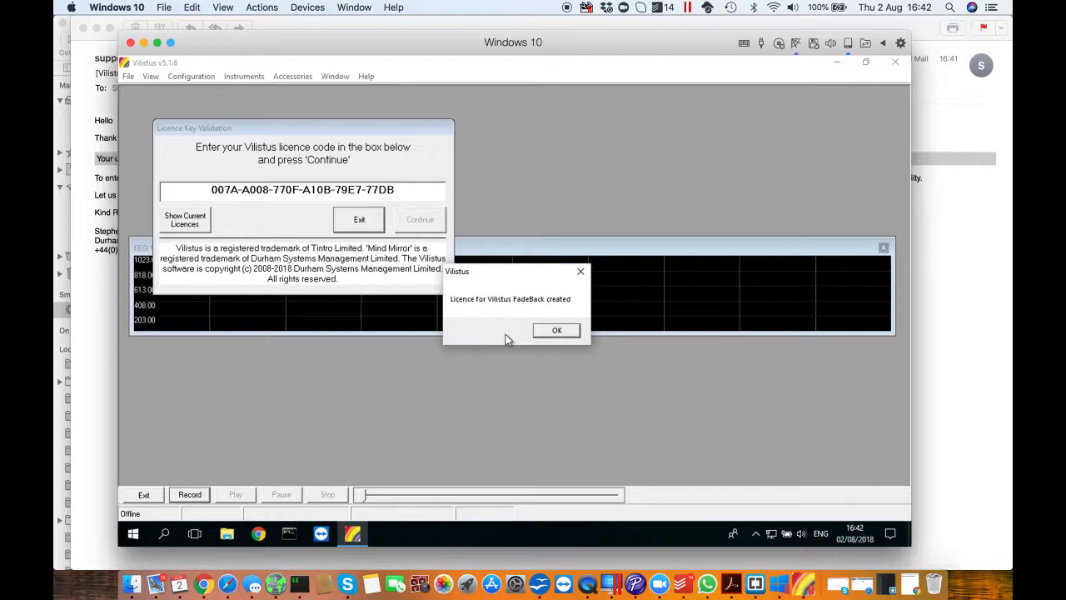
left_click(557, 331)
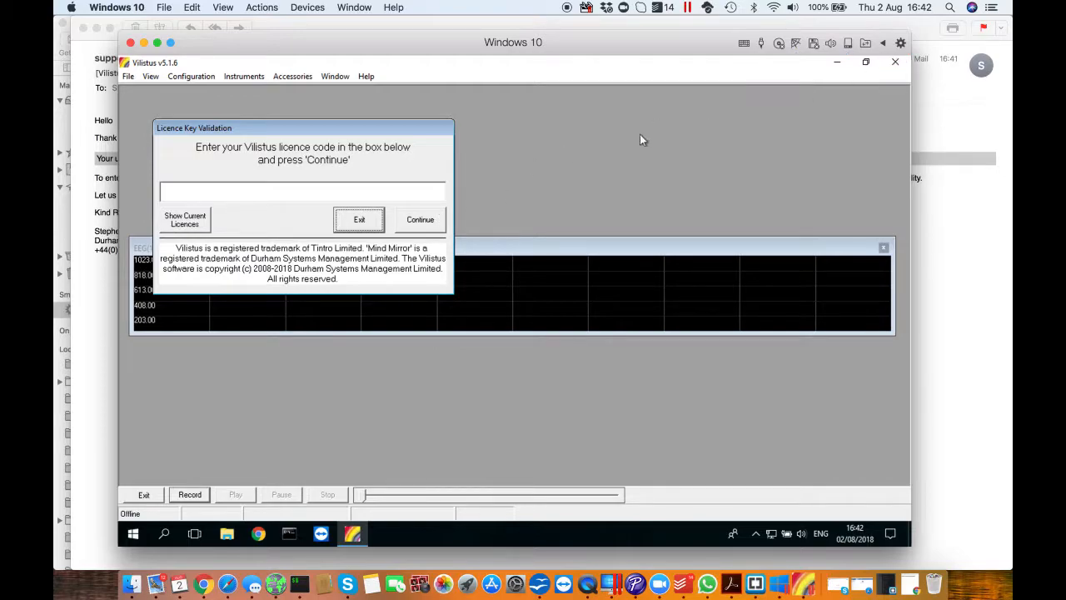
left_click(362, 220)
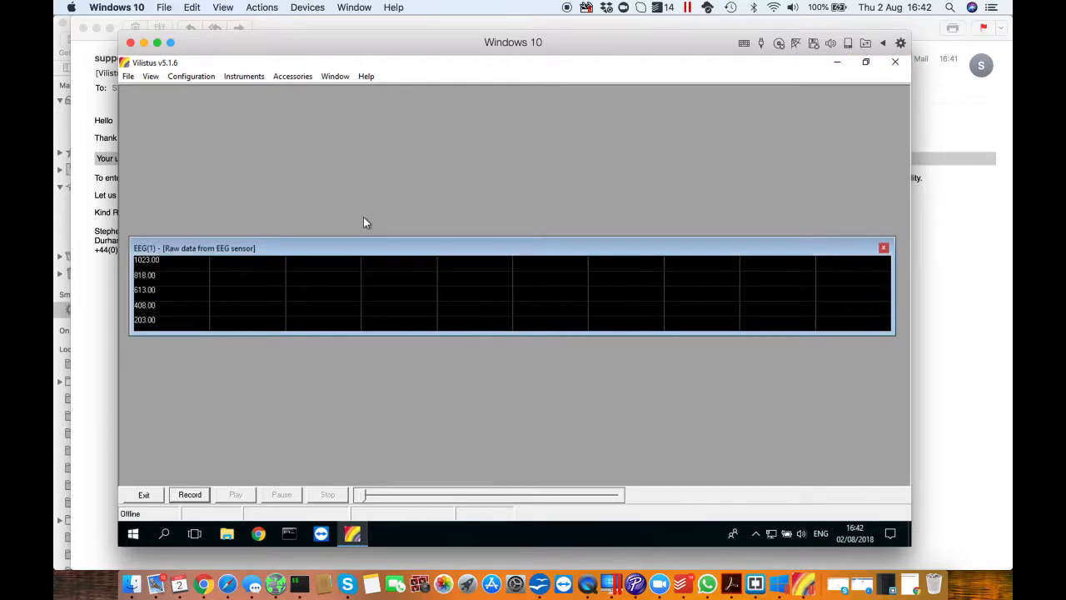
Minimise Vilistus, start Fadeback from the desktop and move its control window clear of the black Fadeback display window.
left_click(837, 65)
double_click(145, 265)
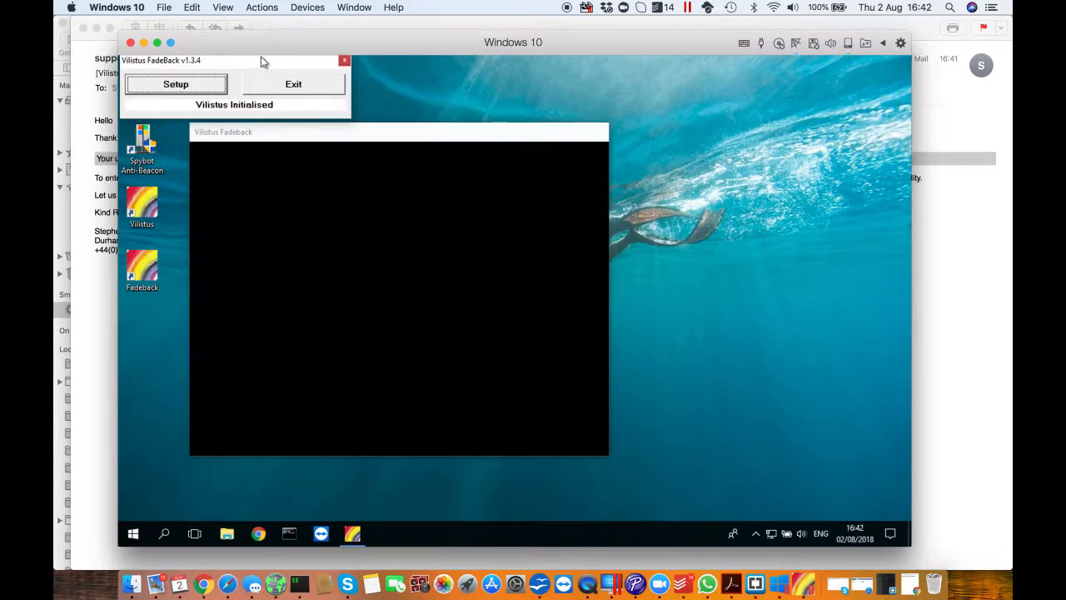
left_click_drag(260, 60, 793, 181)
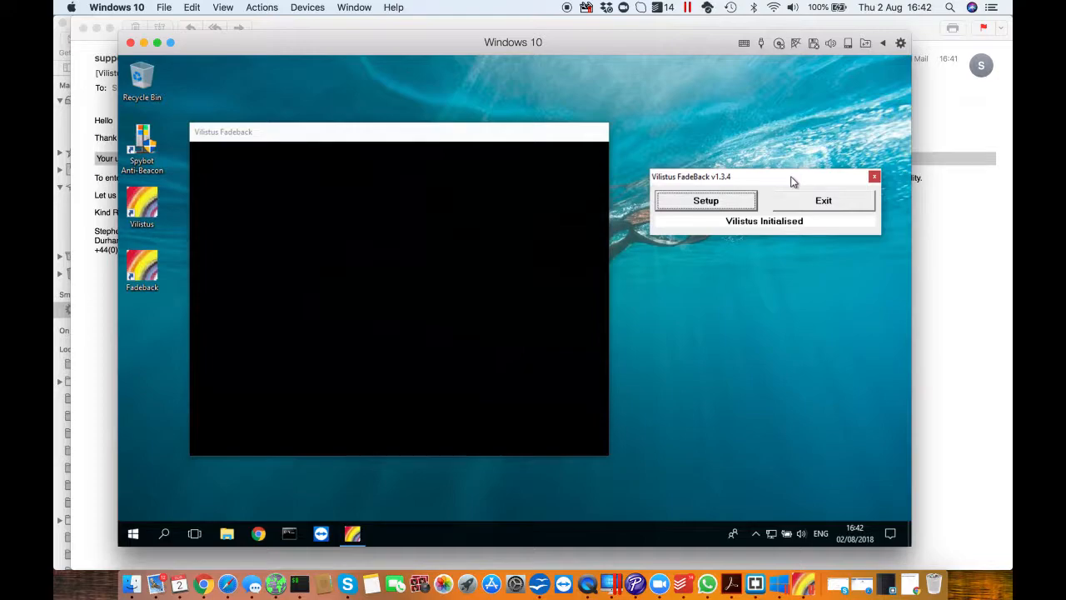
left_click_drag(793, 181, 780, 183)
In the Fadeback setup, set minimum volume to 15% and maximum to 79%, narrow the opacity range, and collapse and reposition the control window.
left_click(696, 205)
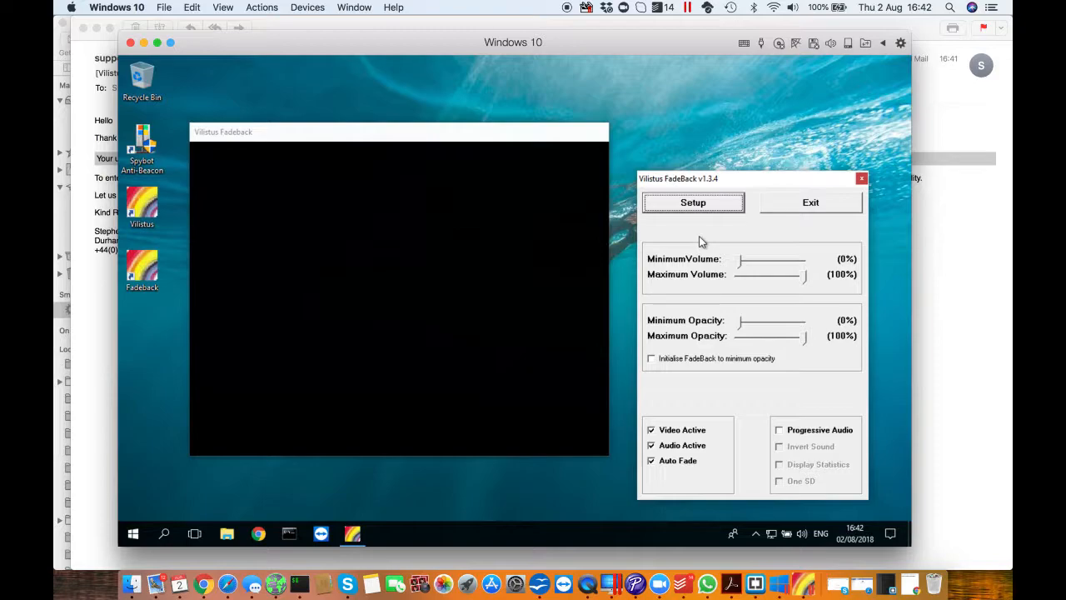
left_click_drag(740, 261, 793, 280)
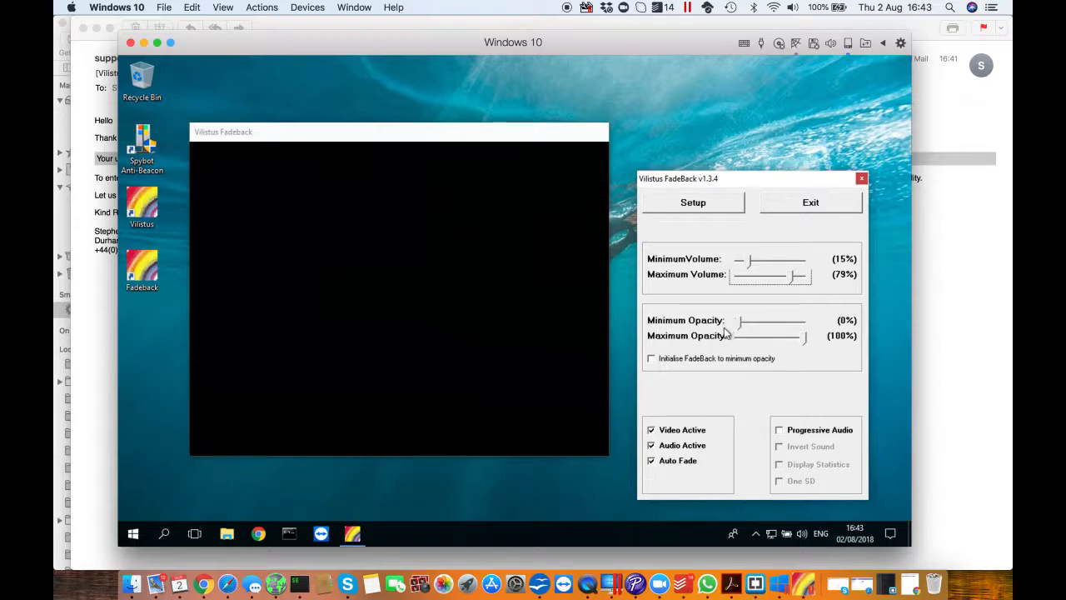
left_click_drag(740, 323, 790, 345)
left_click(703, 212)
left_click_drag(707, 182, 727, 85)
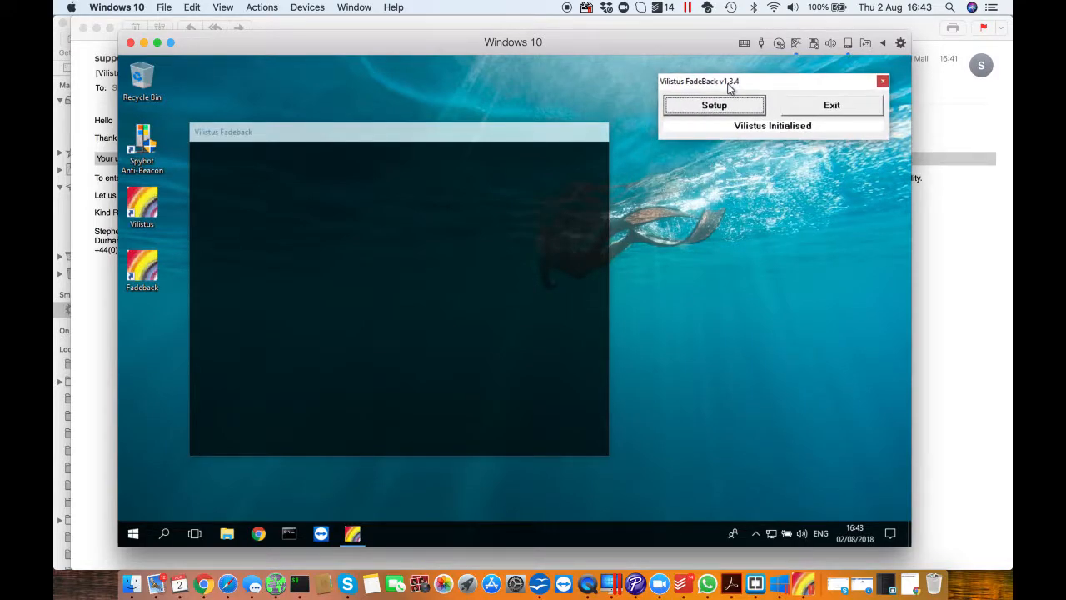
Open Vilistus beside Fadeback and create a Quick Protocol on the Sensor-1 EEG channel.
double_click(146, 208)
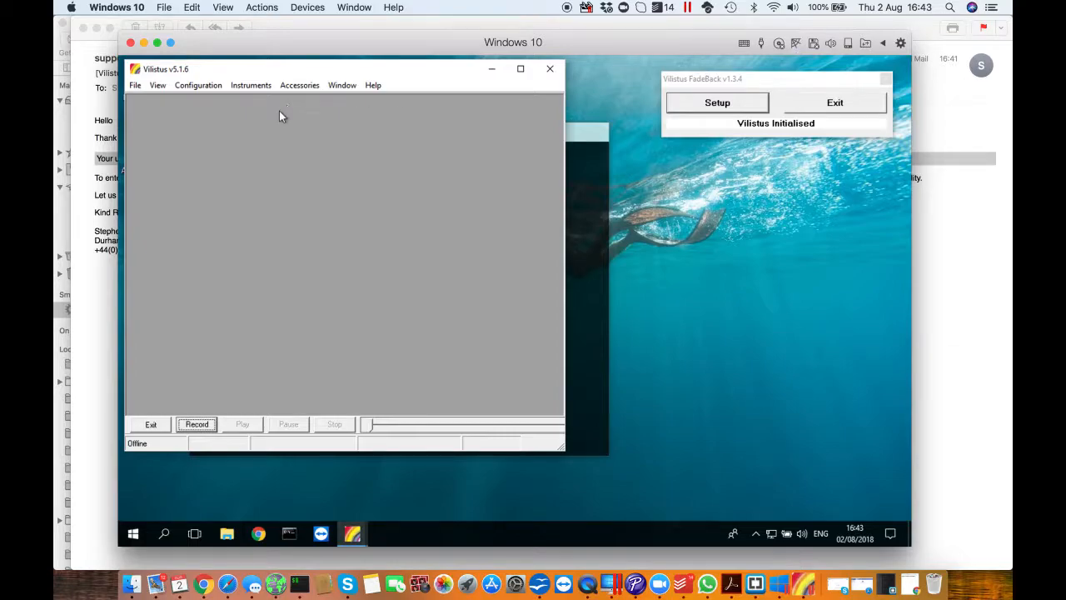
left_click(308, 85)
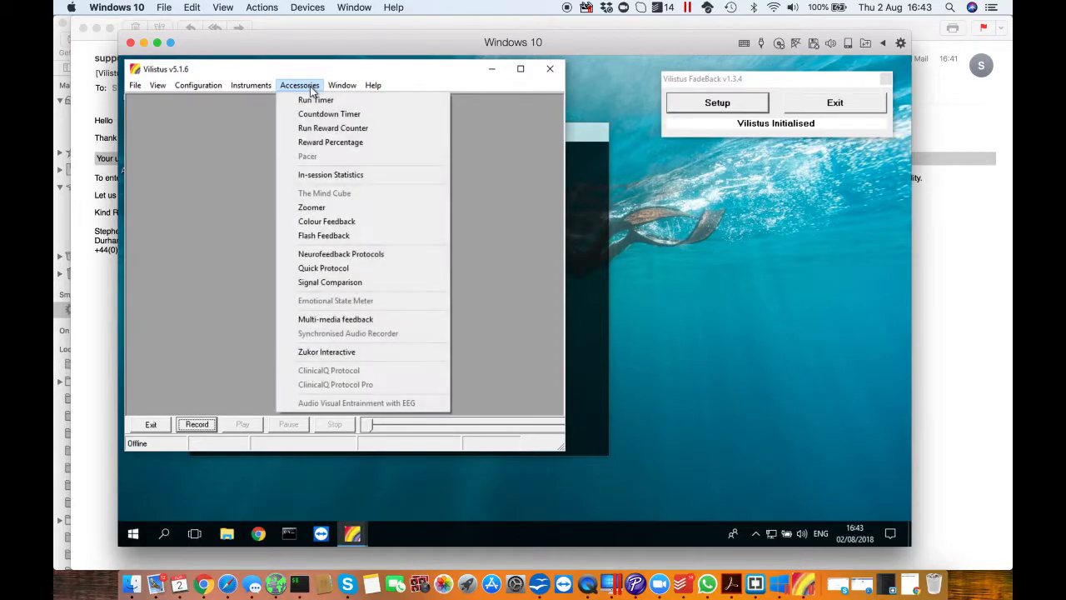
left_click(348, 268)
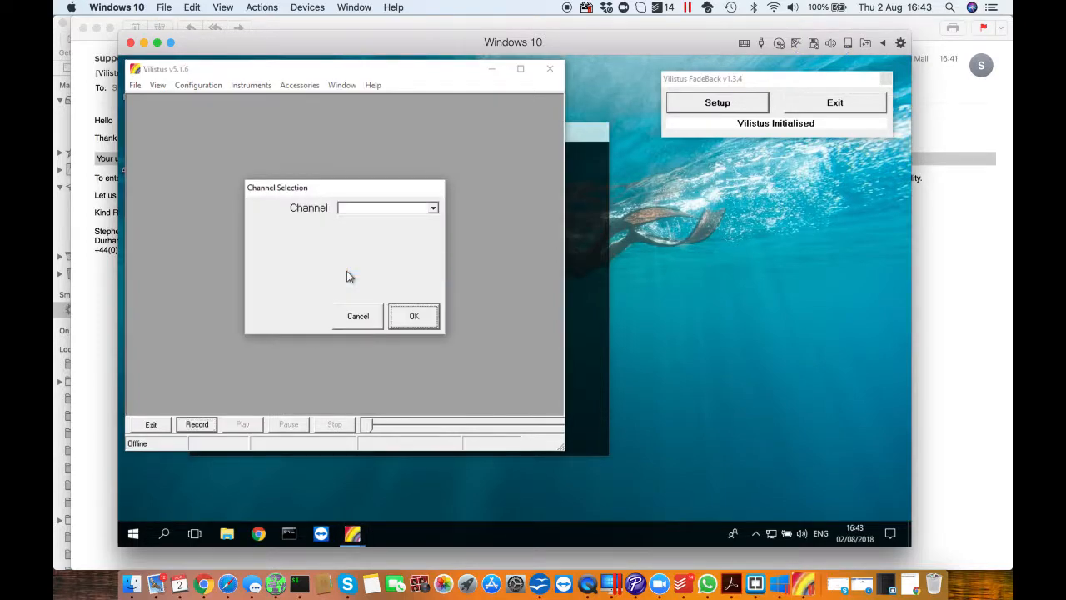
left_click(433, 209)
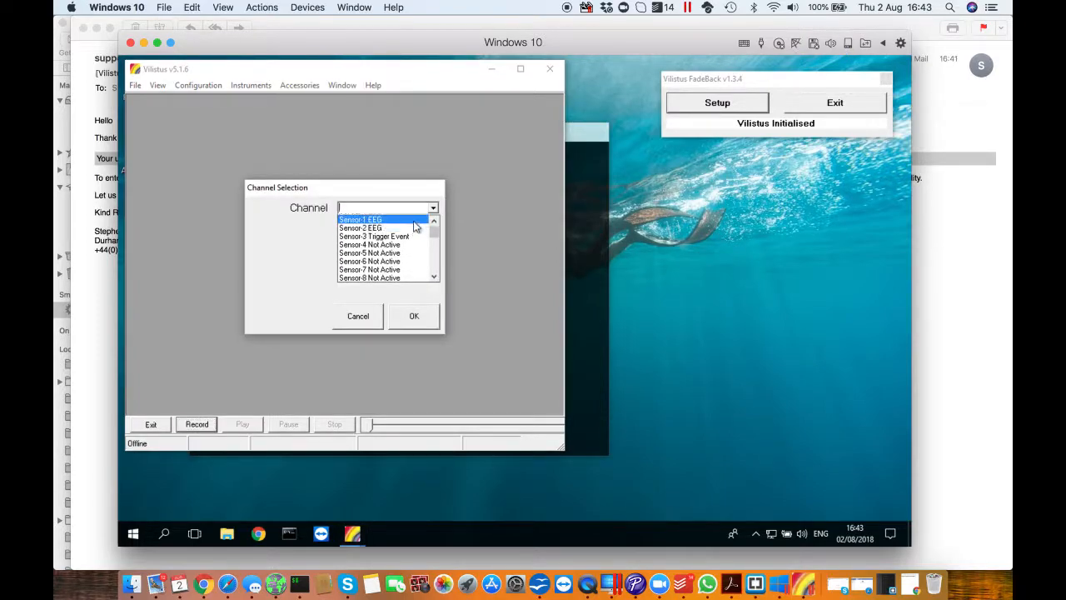
left_click(413, 221)
left_click(410, 316)
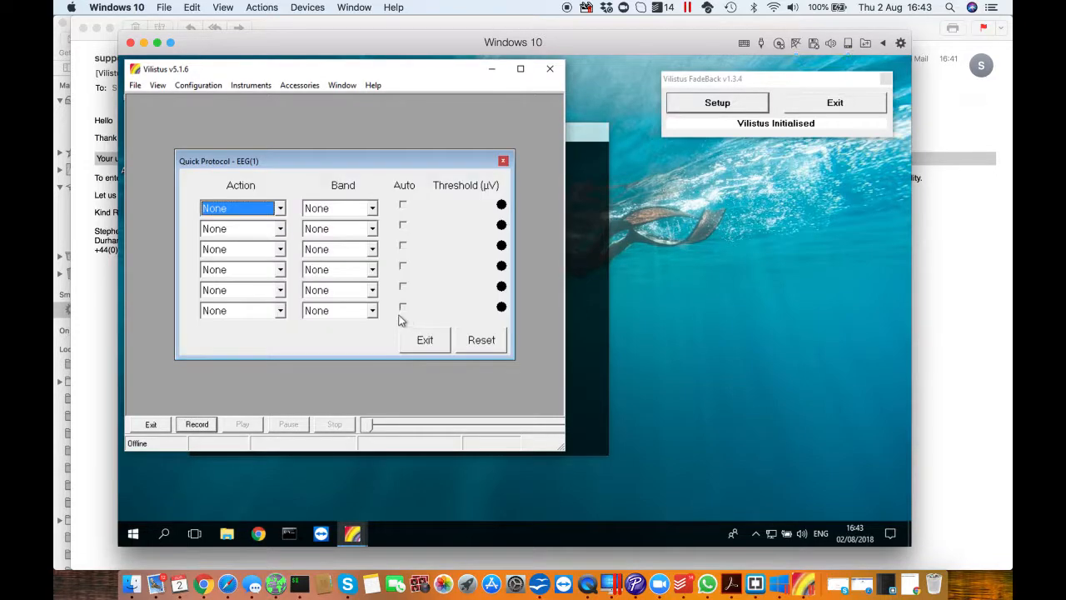
Set the first row of the Quick Protocol to augment the Theta band.
left_click(258, 217)
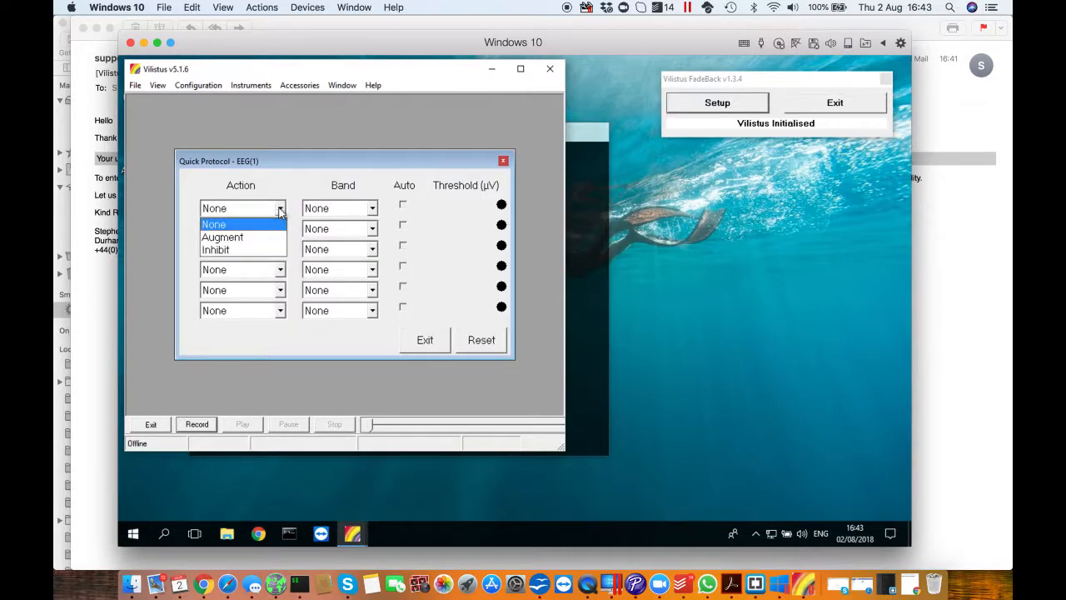
left_click(259, 239)
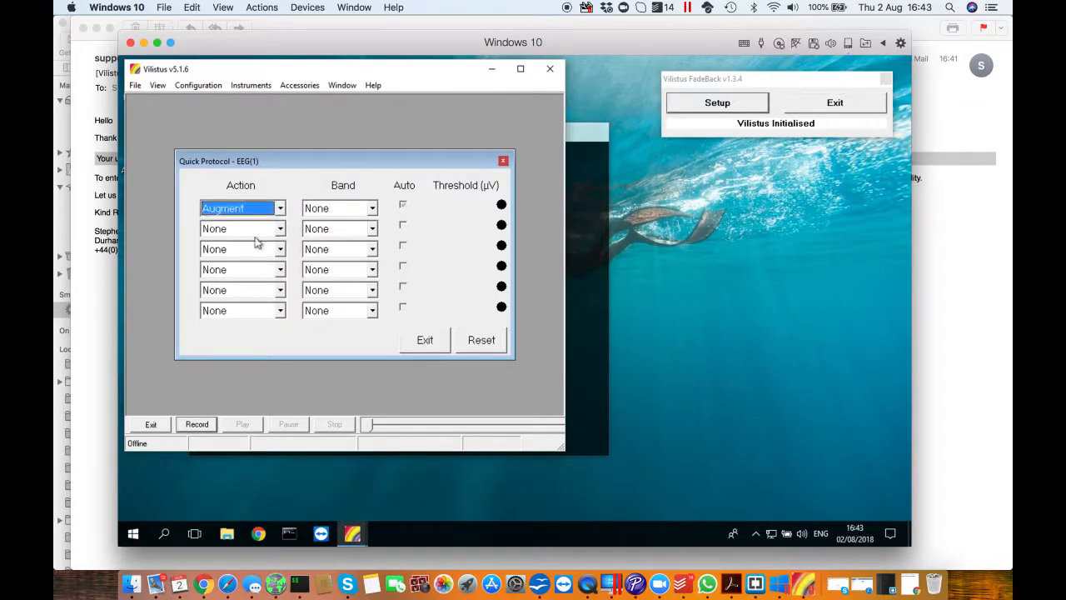
left_click(372, 208)
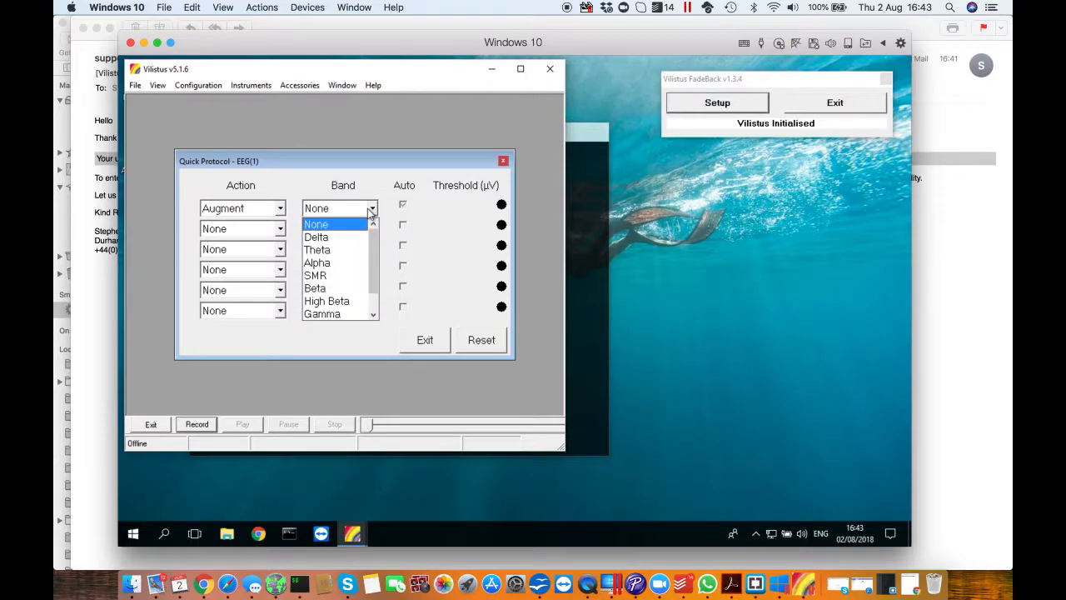
left_click(347, 252)
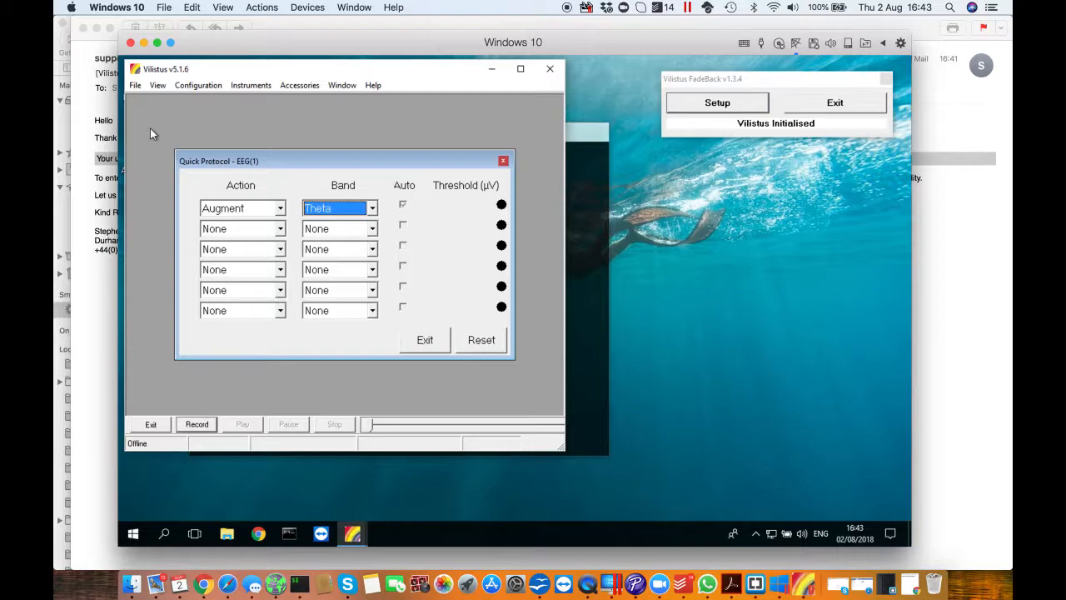
Load the existing "2 channels EEG" session recorded on 01/09/11.
left_click(135, 86)
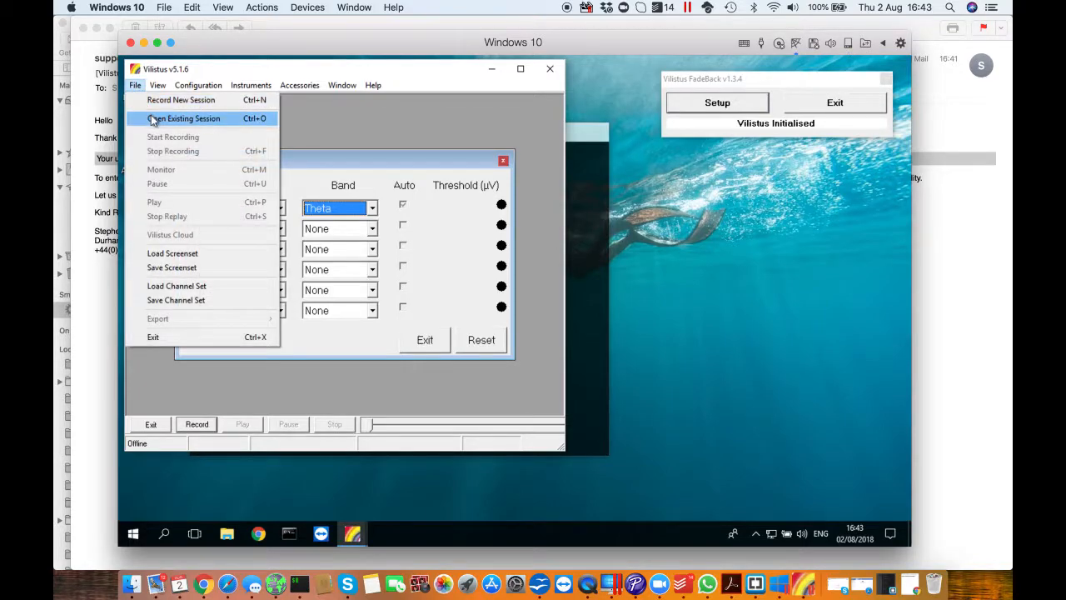
left_click(151, 119)
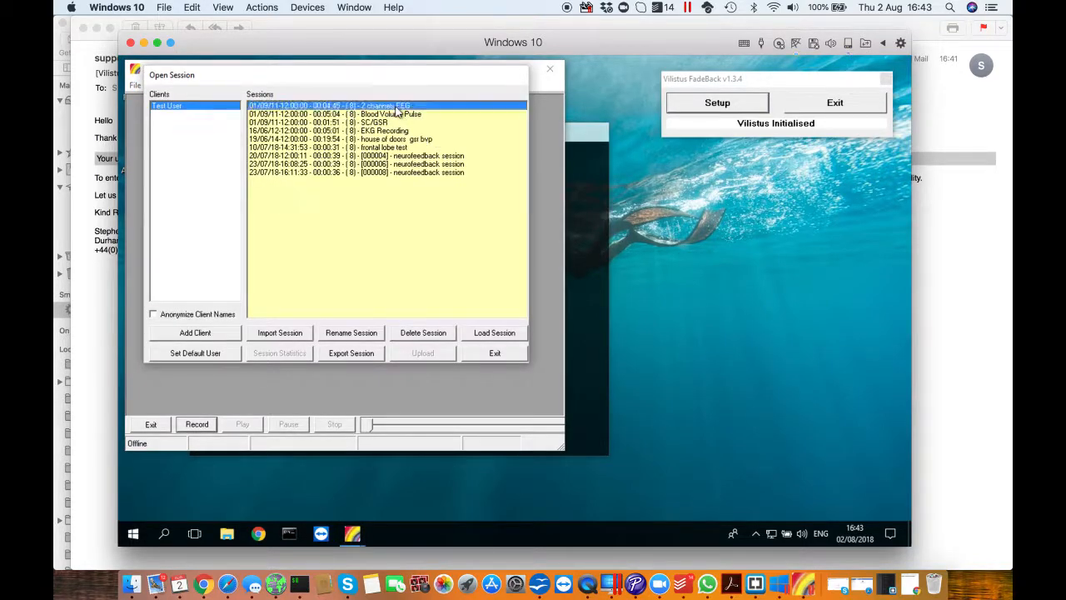
double_click(395, 104)
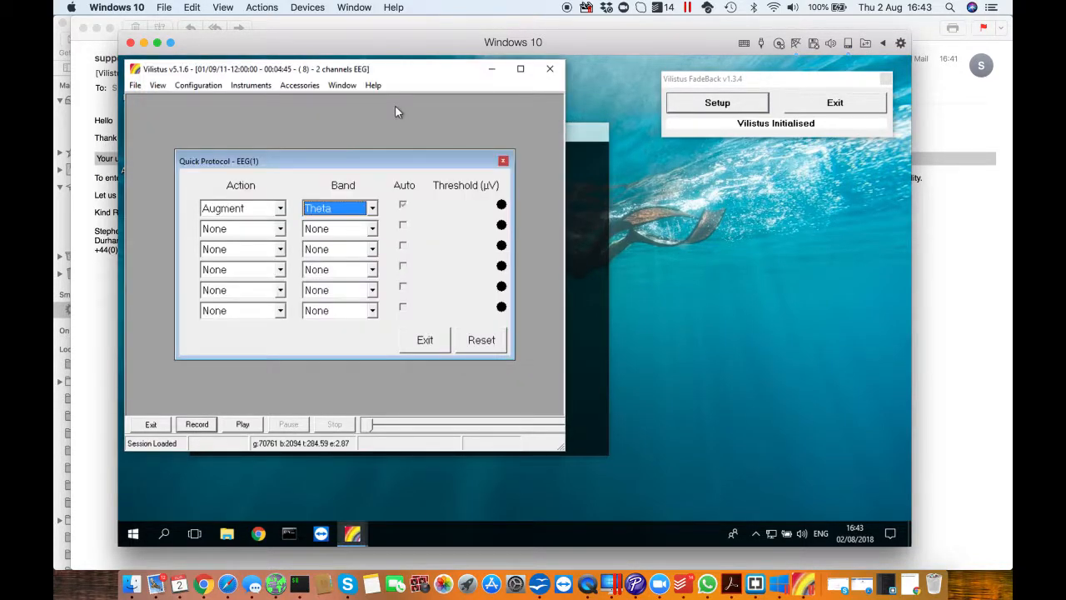
Play the loaded EEG session to drive the Fadeback display, stop the replay and close Vilistus.
left_click(245, 424)
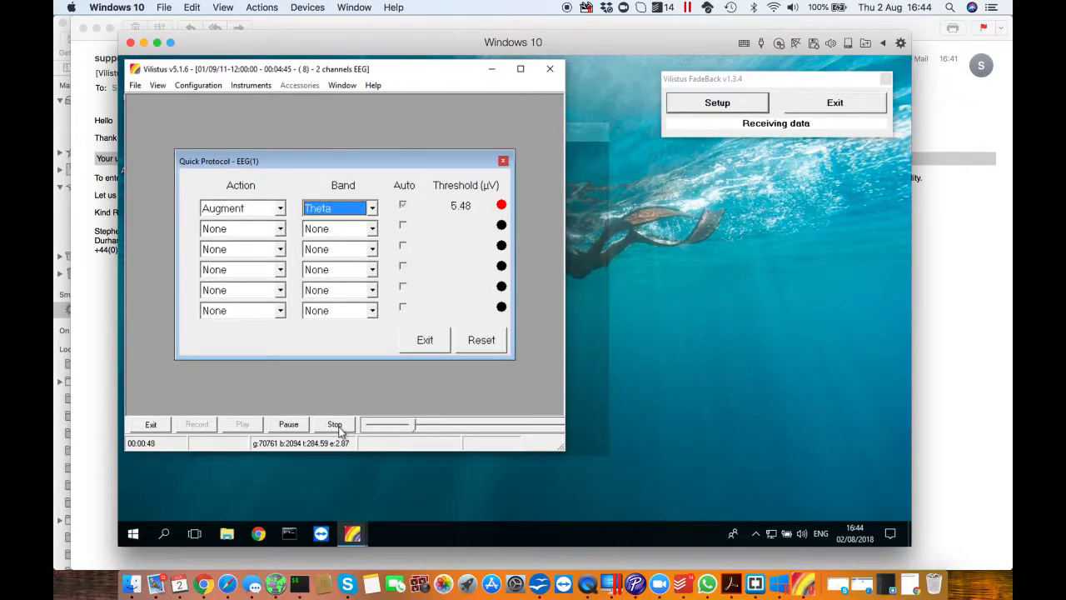
left_click(336, 426)
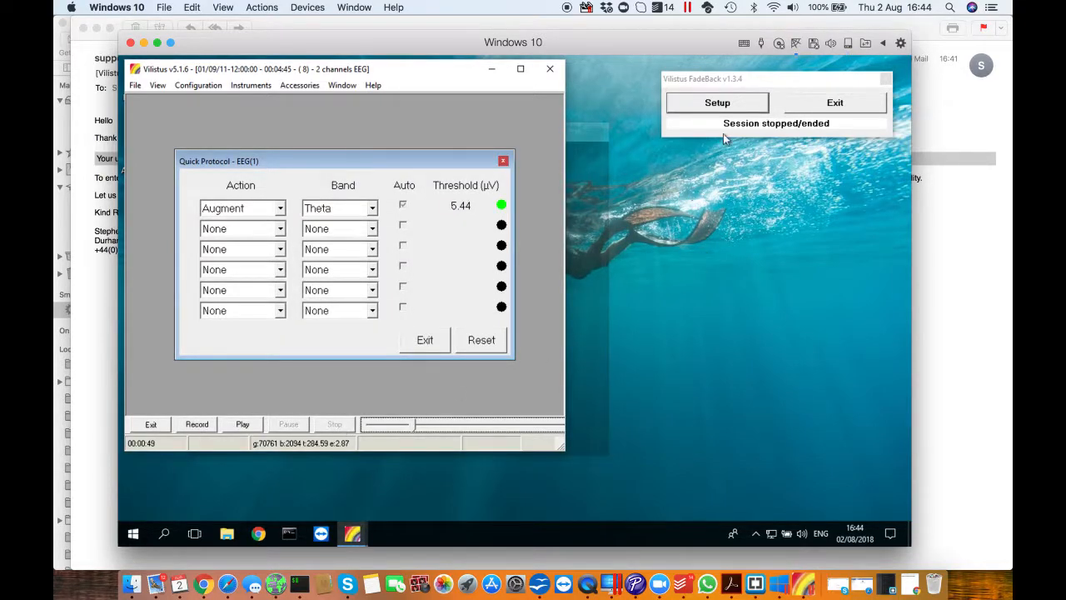
left_click(554, 70)
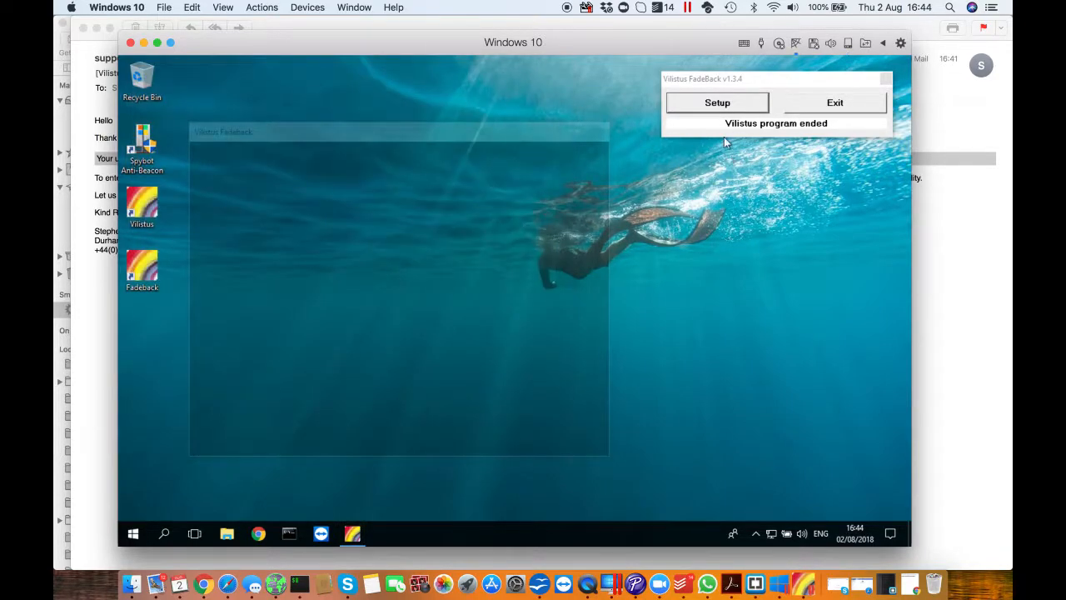